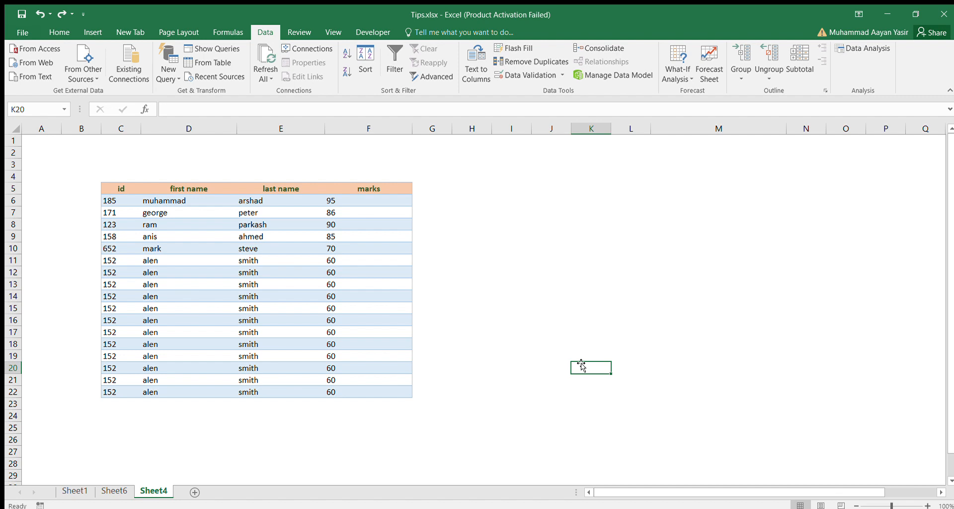
- Hide the contents of cells D6:E7 by applying a custom number format
left_click(179, 199)
left_click_drag(179, 199, 240, 212)
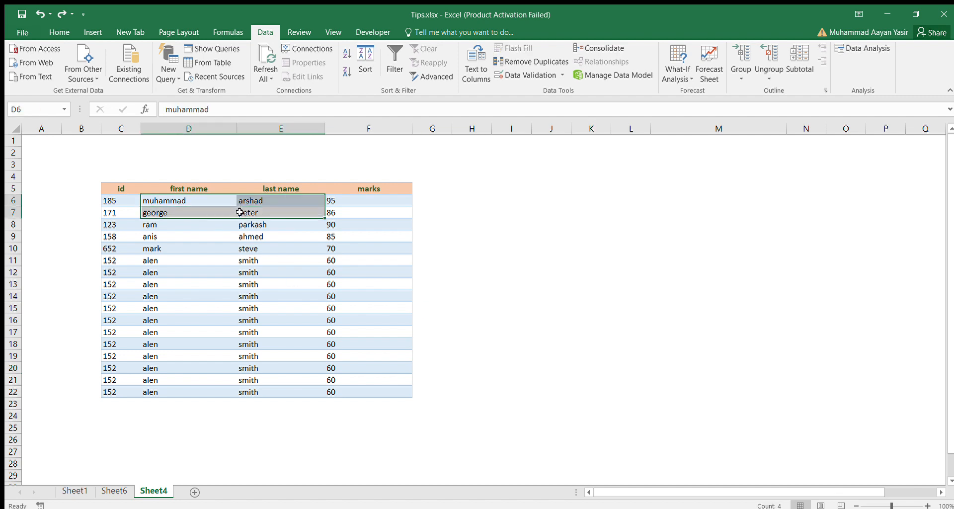
left_click(59, 32)
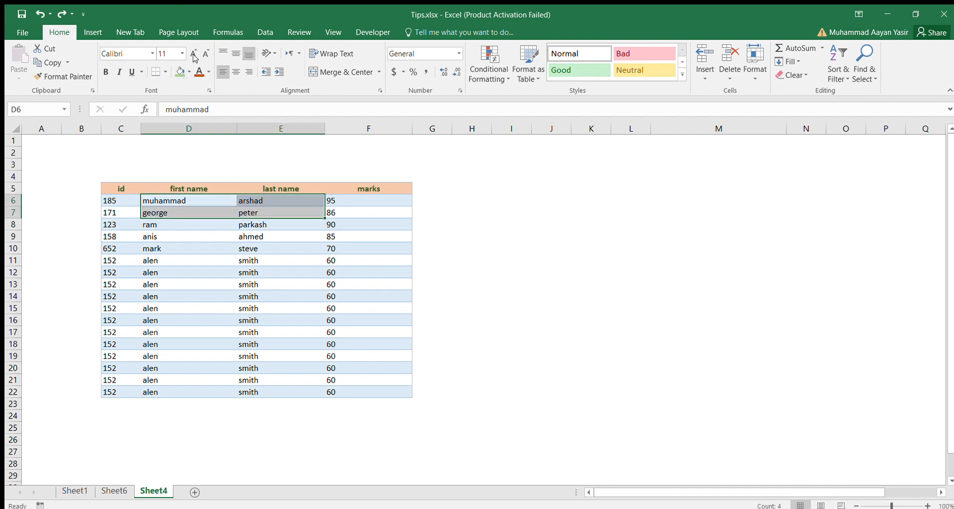
left_click(207, 69)
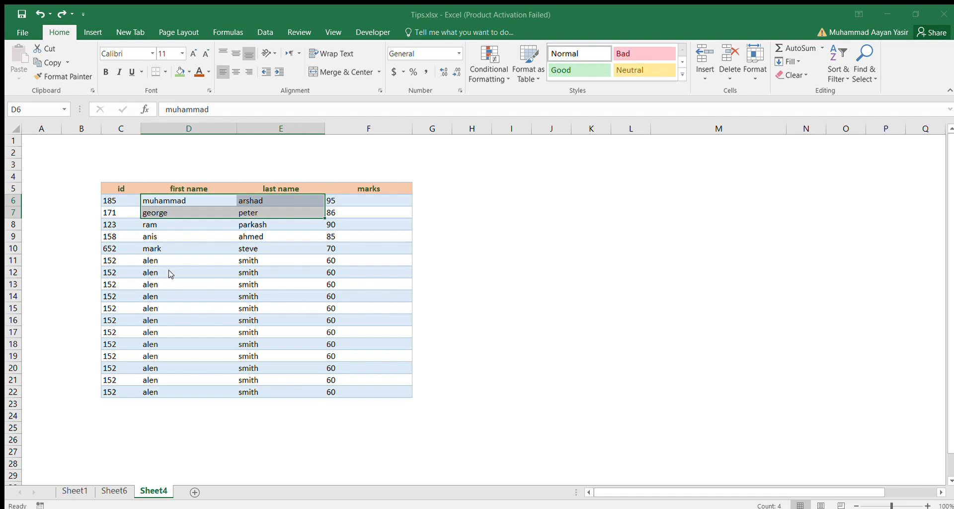
left_click(391, 491)
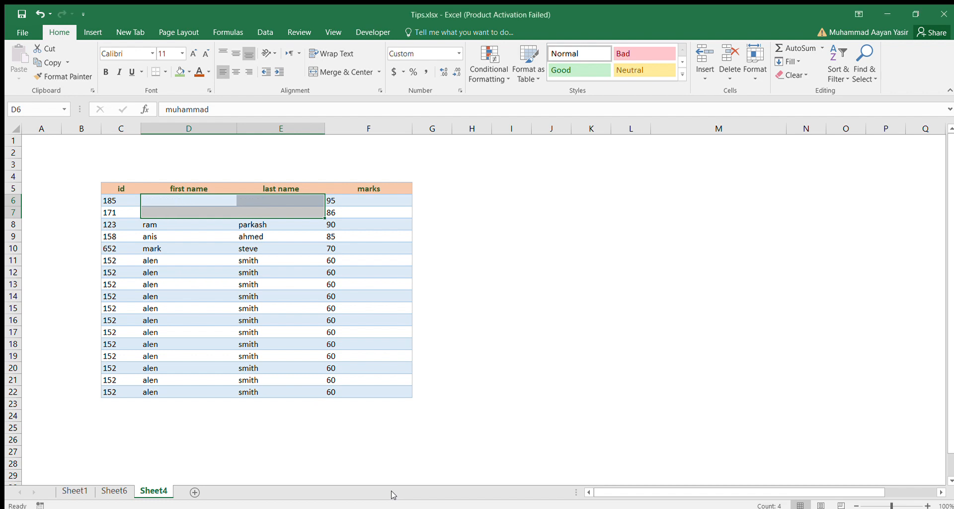
- Inspect the underlying values of the hidden cells in D6:E7 and undo the custom number format
key("Left")
key("Right")
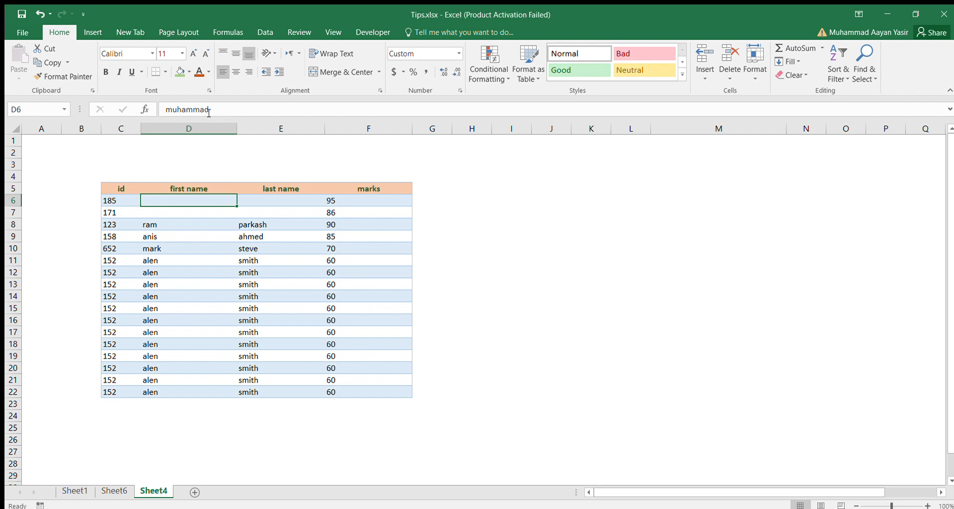
key("Down")
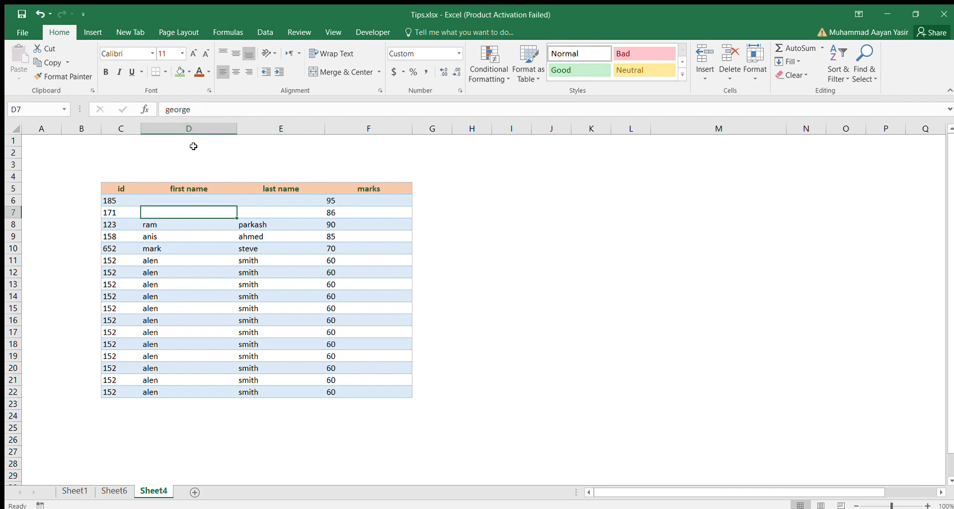
key("Right")
key("Up")
key("Left")
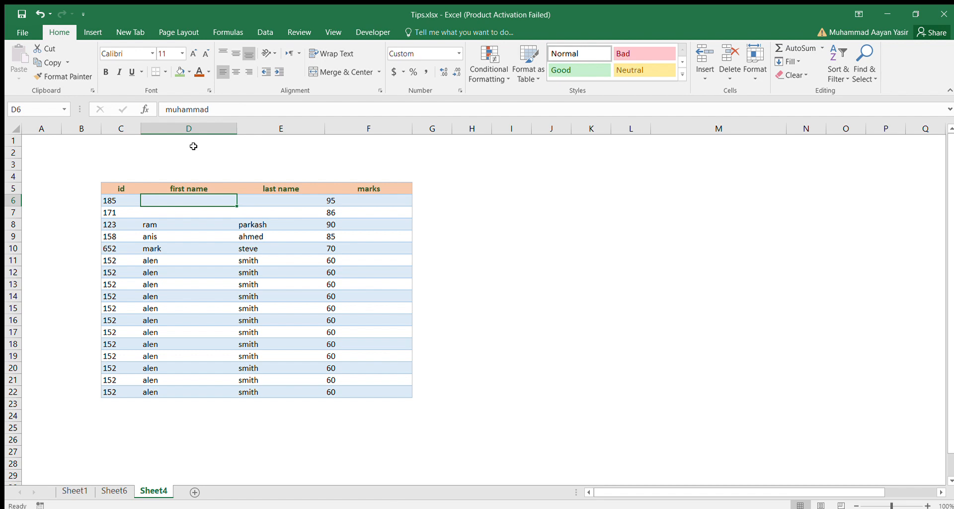
key("ctrl+z")
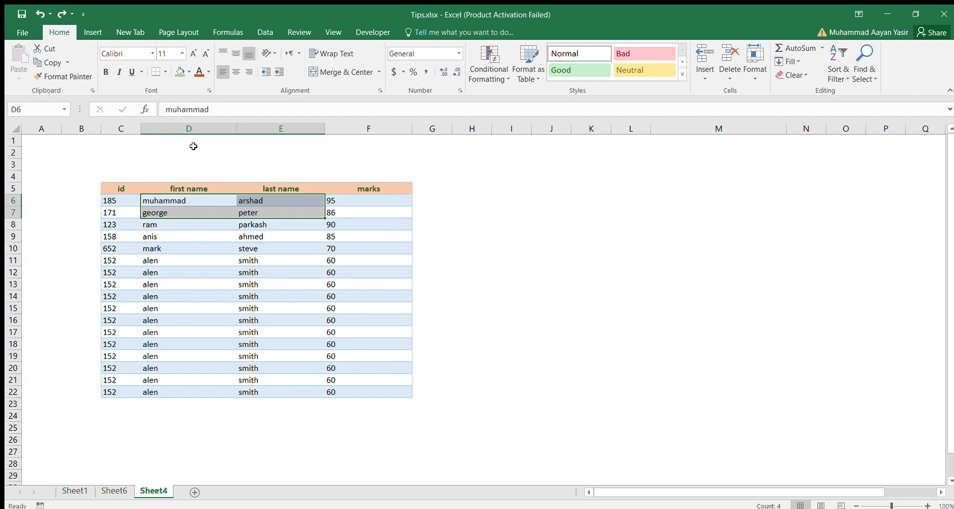
- Move the whole table C5:F22 so that it starts at cell J4, and undo the move
left_click_drag(129, 188, 338, 388)
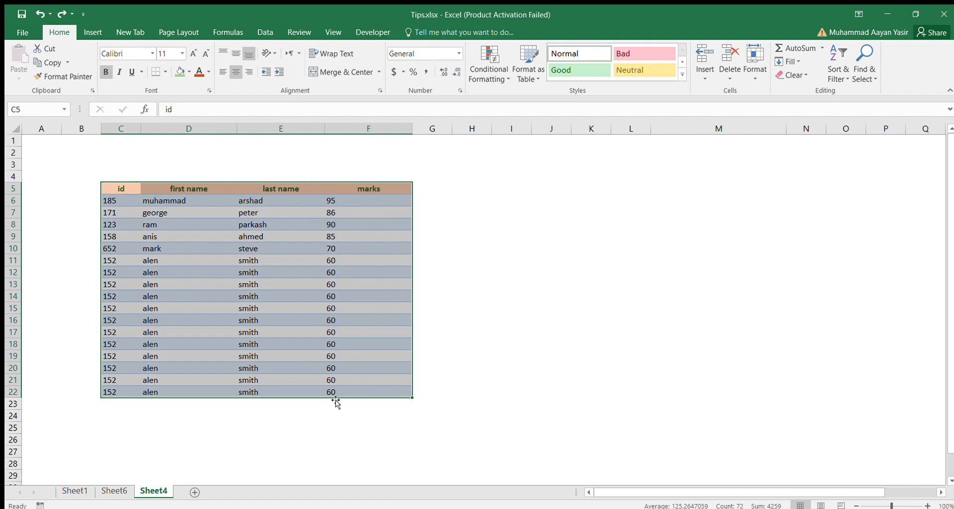
left_click_drag(333, 399, 741, 374)
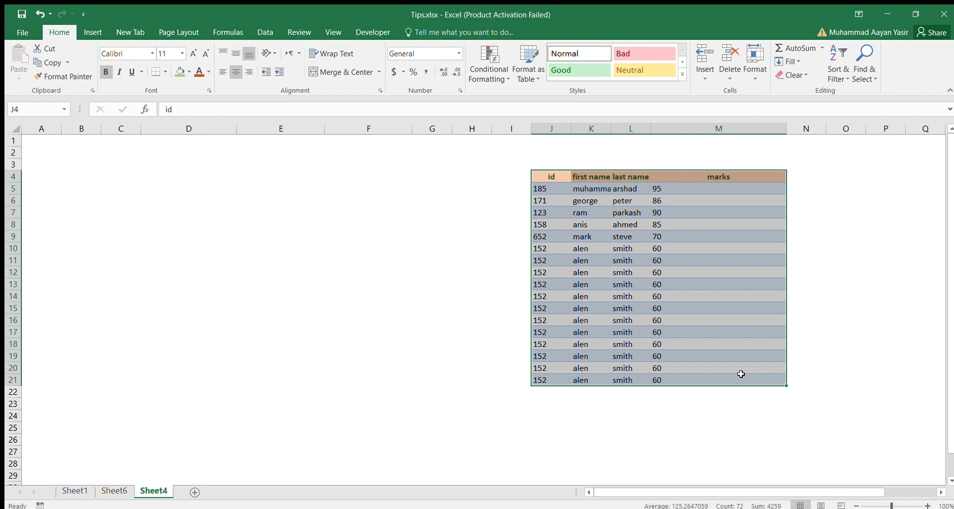
key("ctrl+z")
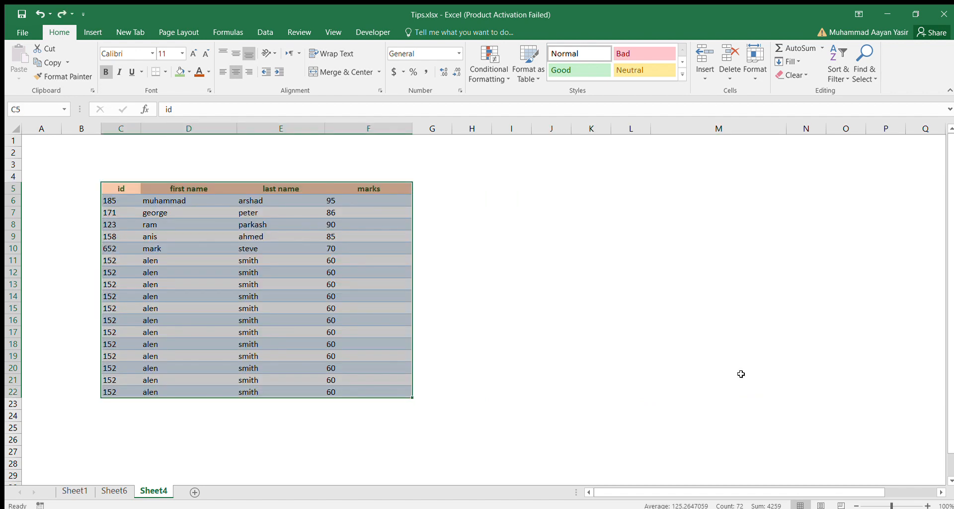
left_click(540, 314)
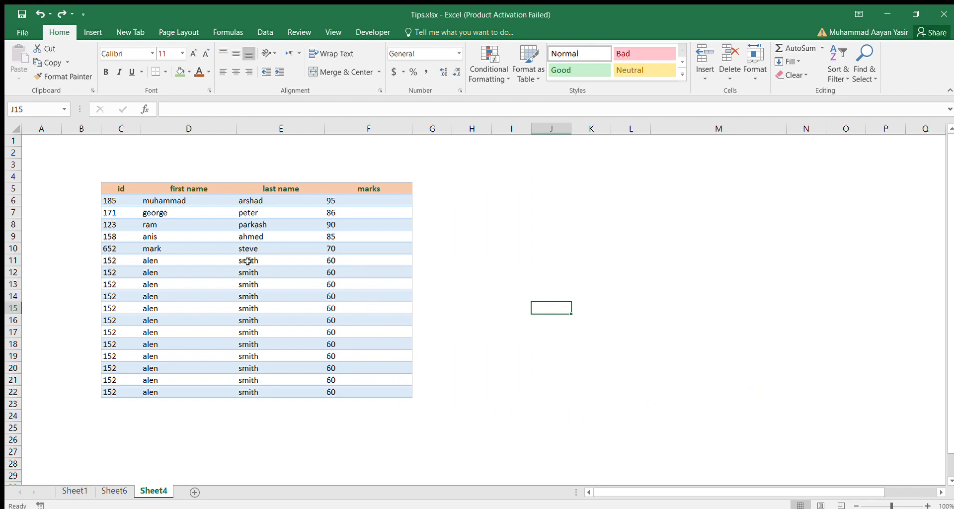
- Paste a transposed copy of the header and first three records (C5:F8) at cell H11, and undo the paste
left_click(120, 188)
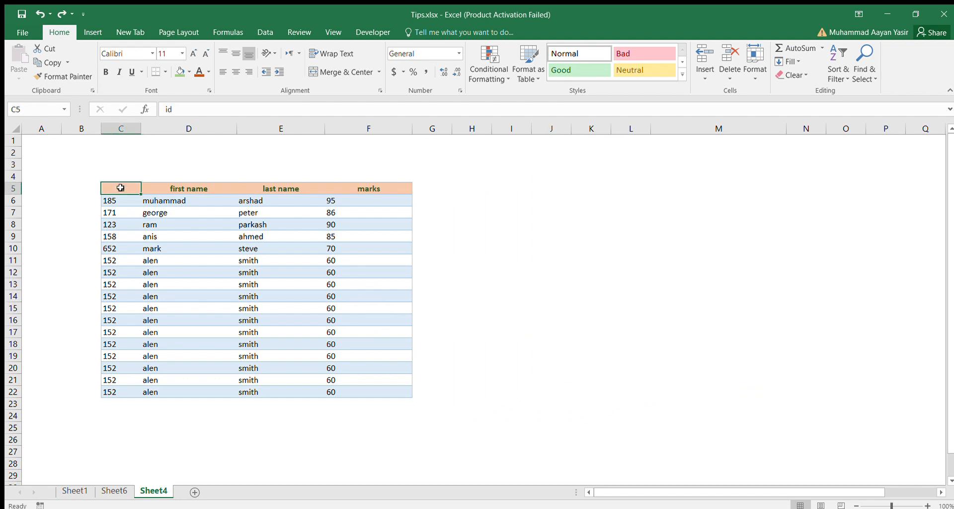
left_click_drag(122, 189, 336, 225)
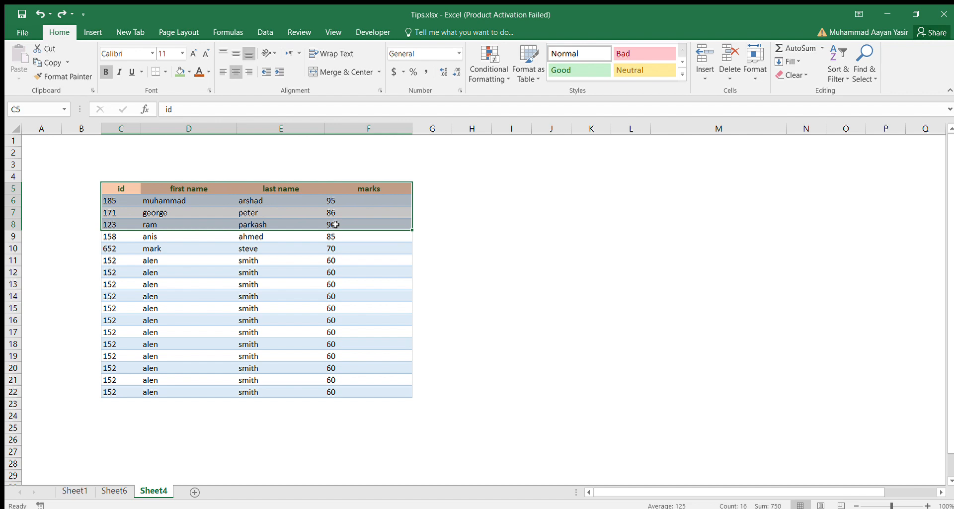
key("ctrl+c")
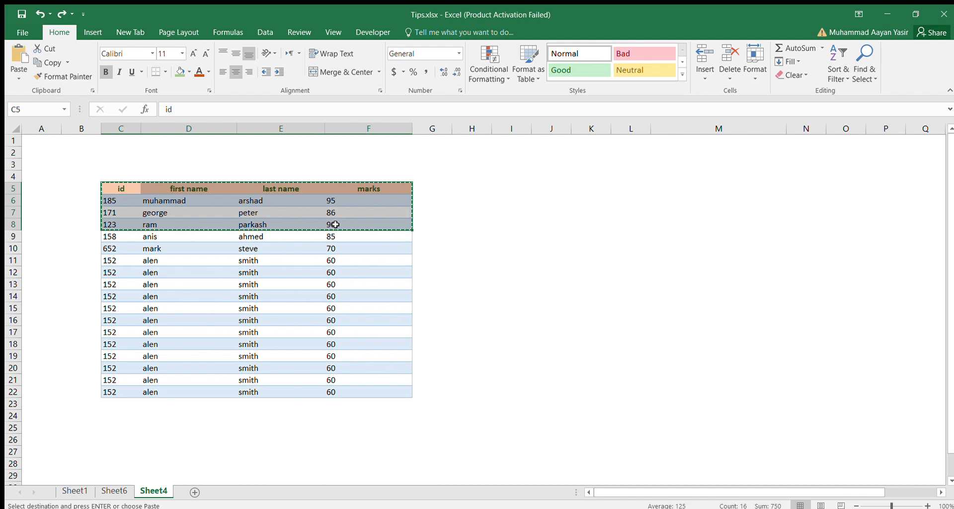
left_click(264, 429)
left_click(468, 258)
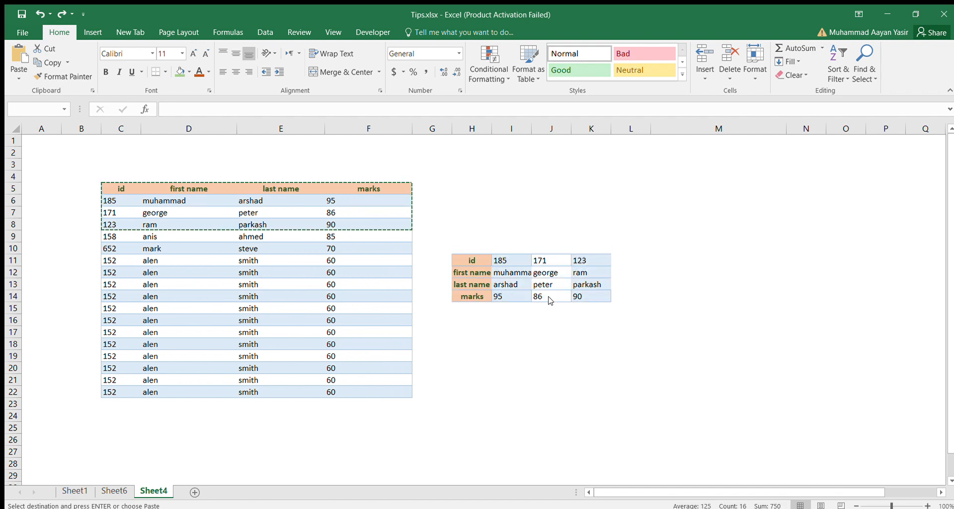
left_click(551, 300)
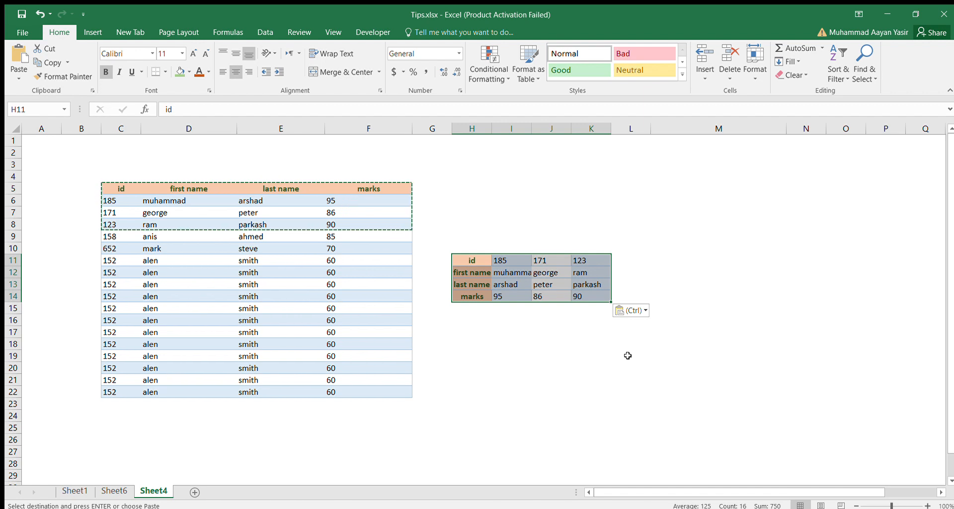
key("ctrl+z")
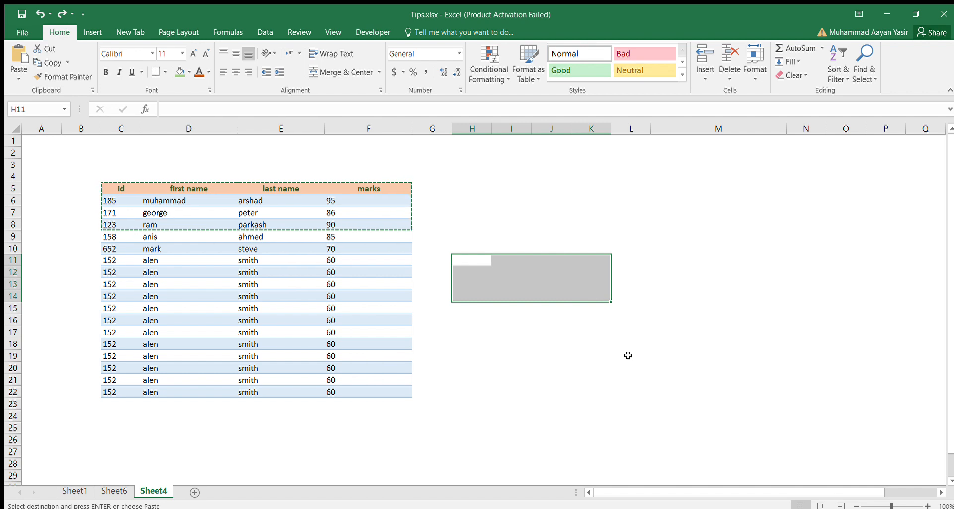
left_click(455, 344)
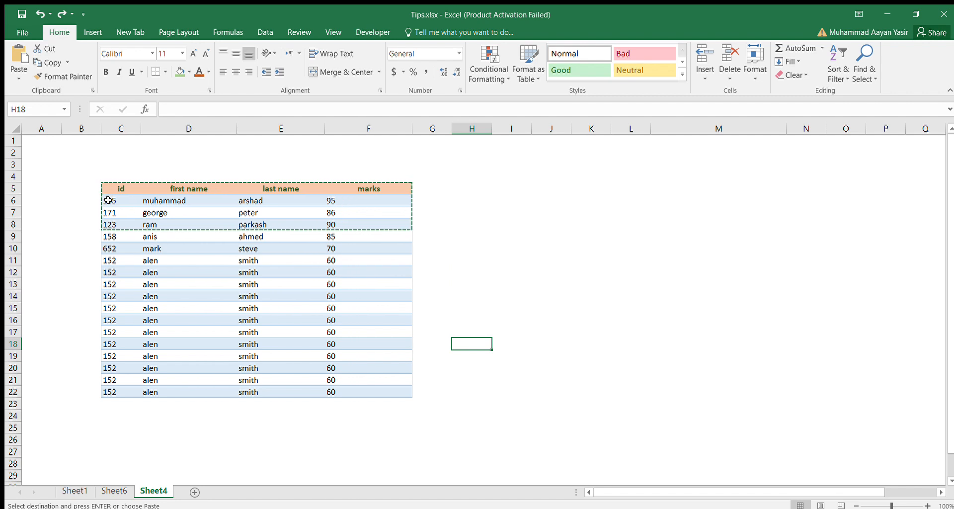
- Remove the duplicate rows from the records in C6:F22, undo the removal and clear the pending copy selection
left_click_drag(108, 200, 352, 390)
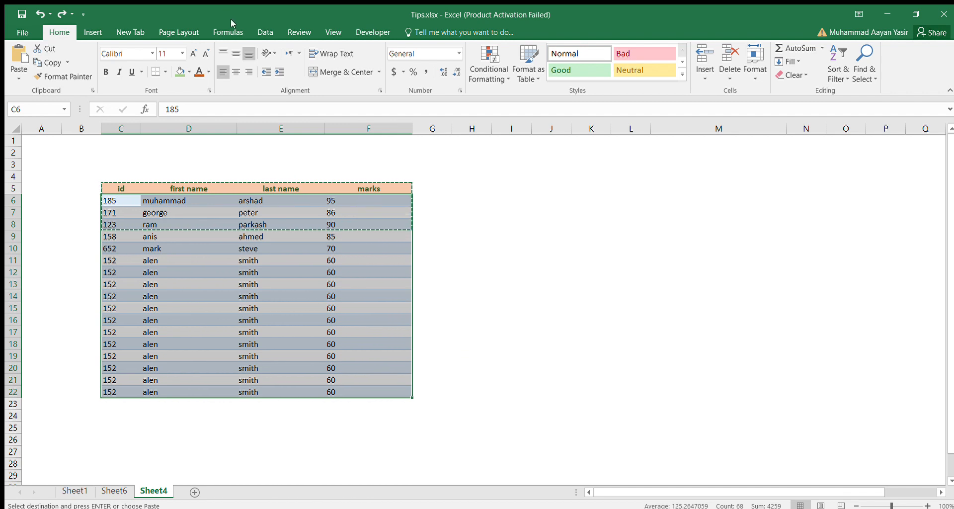
left_click(271, 29)
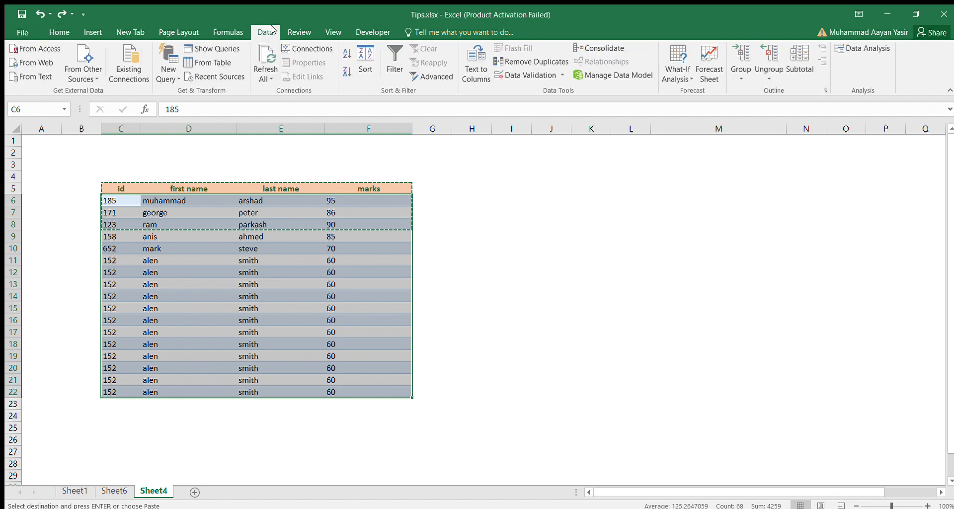
left_click(526, 64)
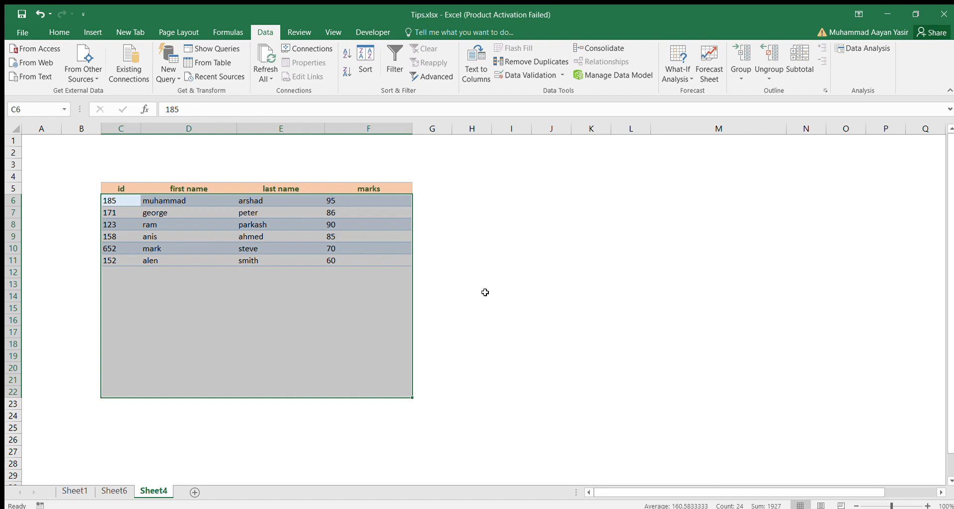
key("ctrl+z")
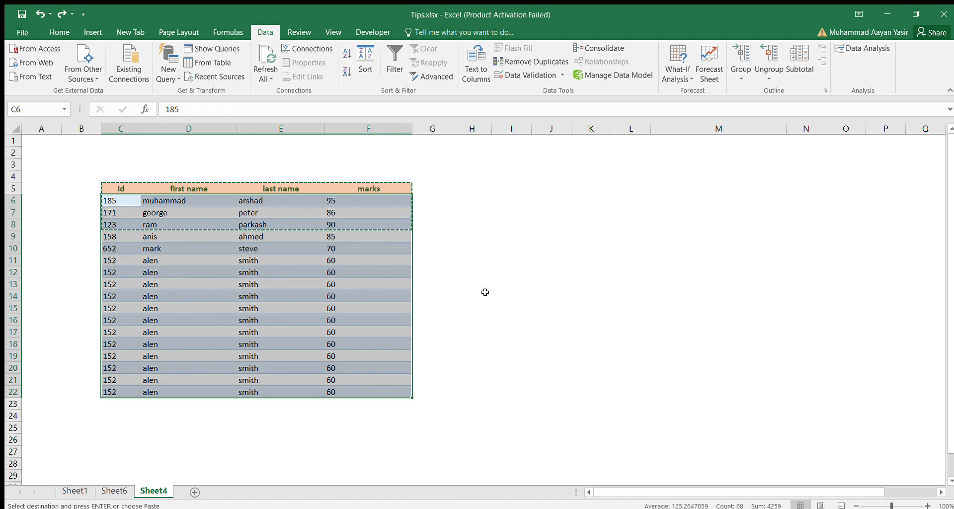
left_click(368, 250)
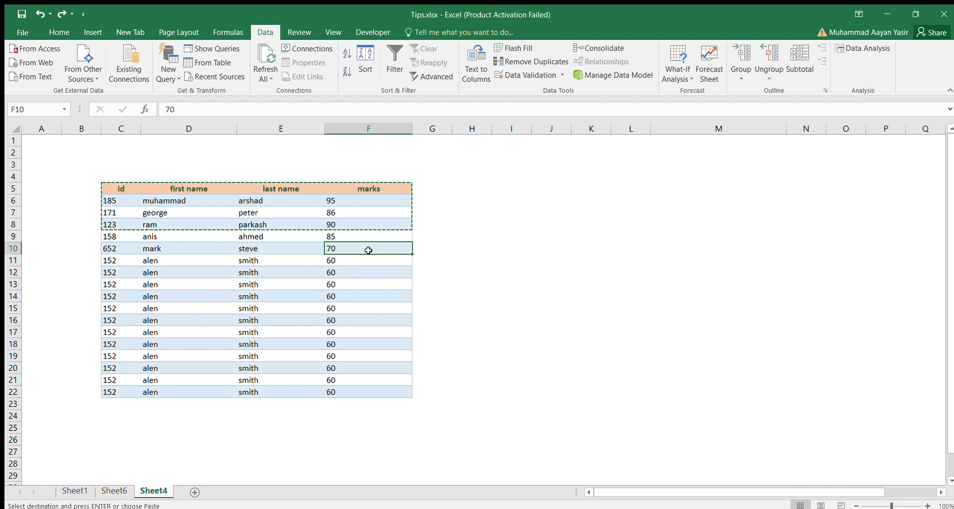
key("Escape")
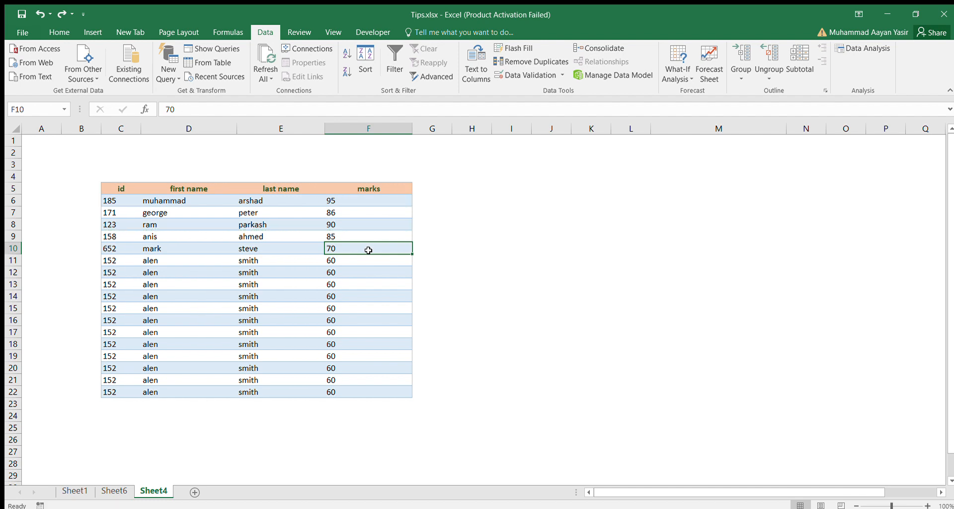
- Insert blank cells at F7, F9 and F11 with the existing marks shifted down, and undo the insertion
left_click(348, 213)
left_click(358, 234, "ctrl")
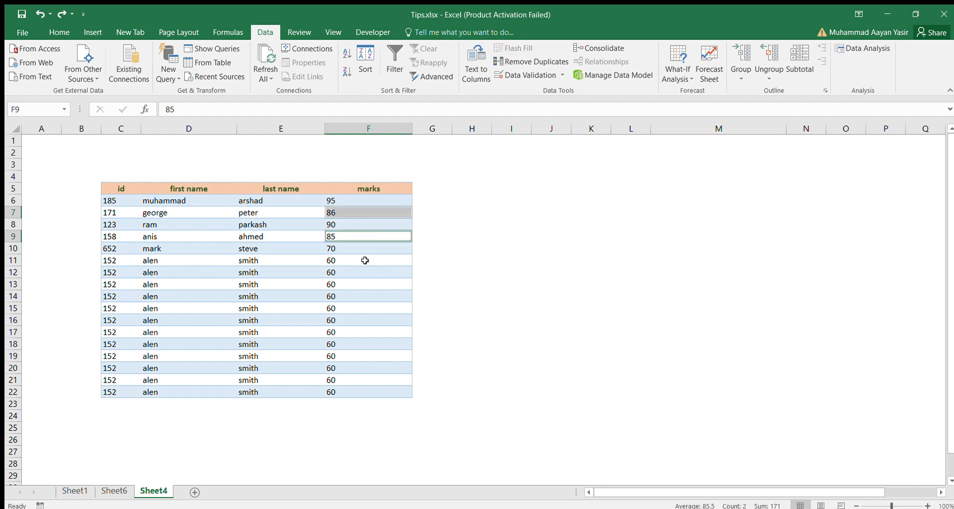
left_click(366, 261, "ctrl")
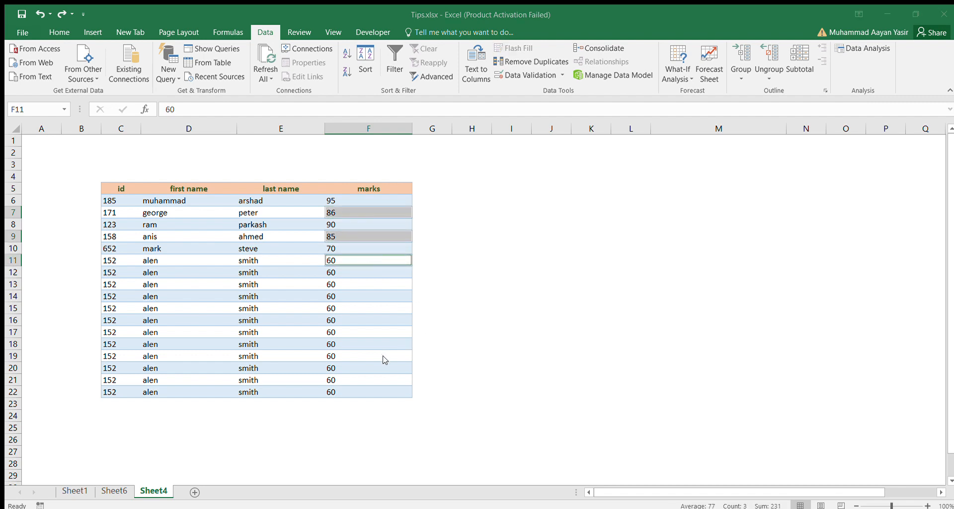
left_click(393, 369)
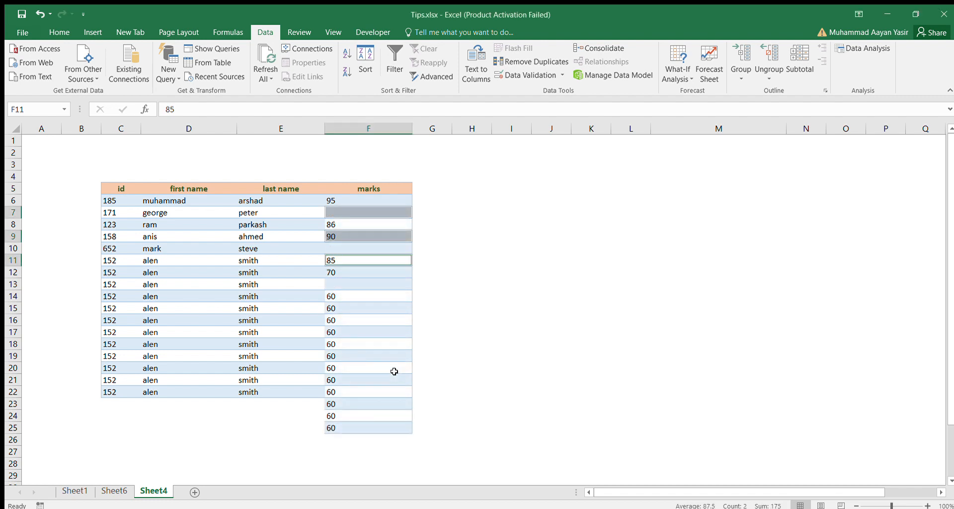
key("ctrl+z")
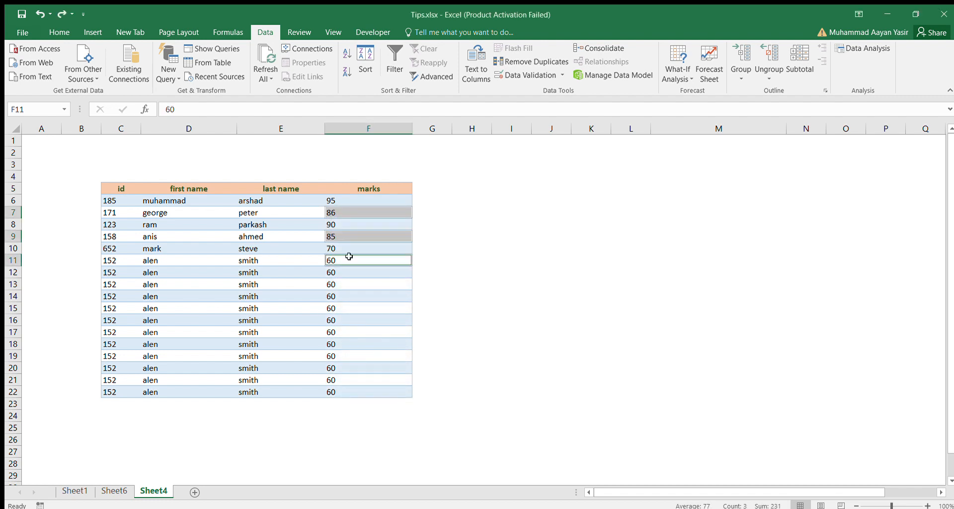
- Insert entire blank rows above the rows of the selected cells F7, F9 and F11, and undo the insertion
left_click(396, 335)
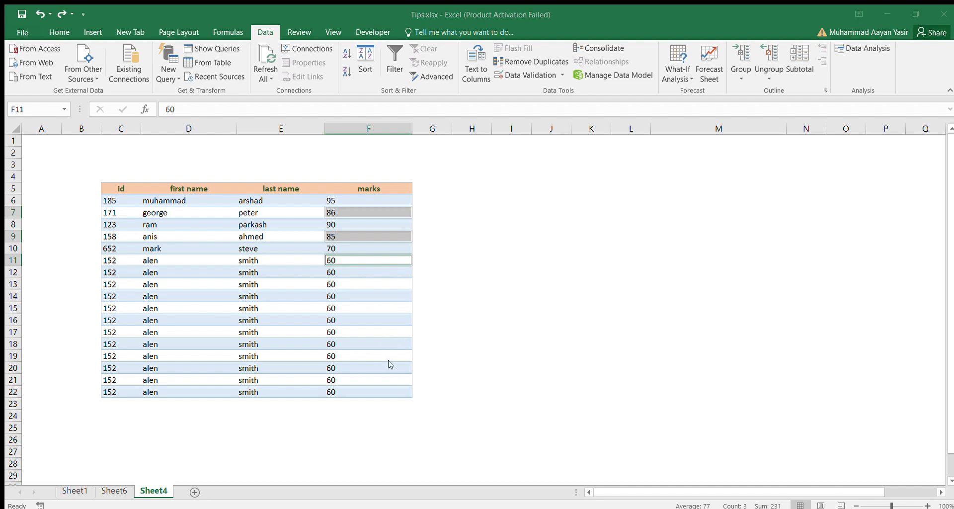
left_click(382, 371)
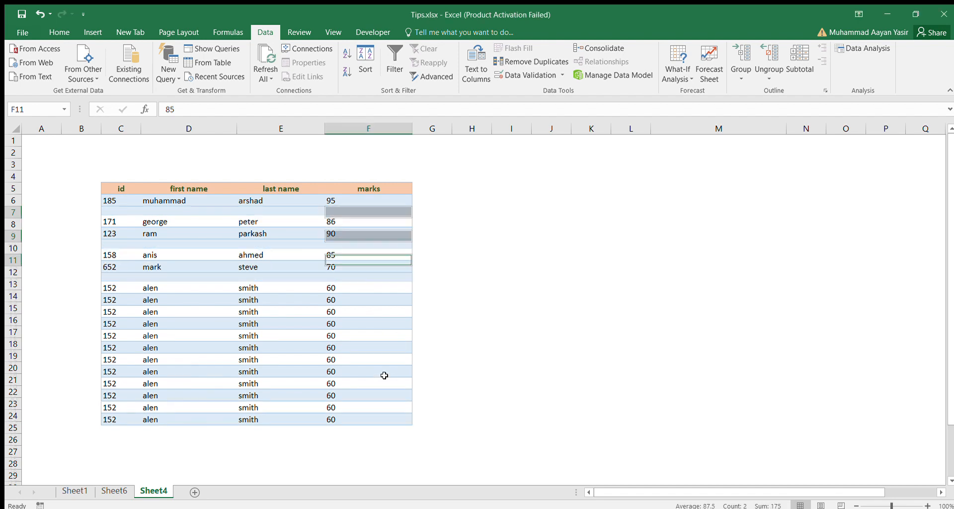
key("ctrl+z")
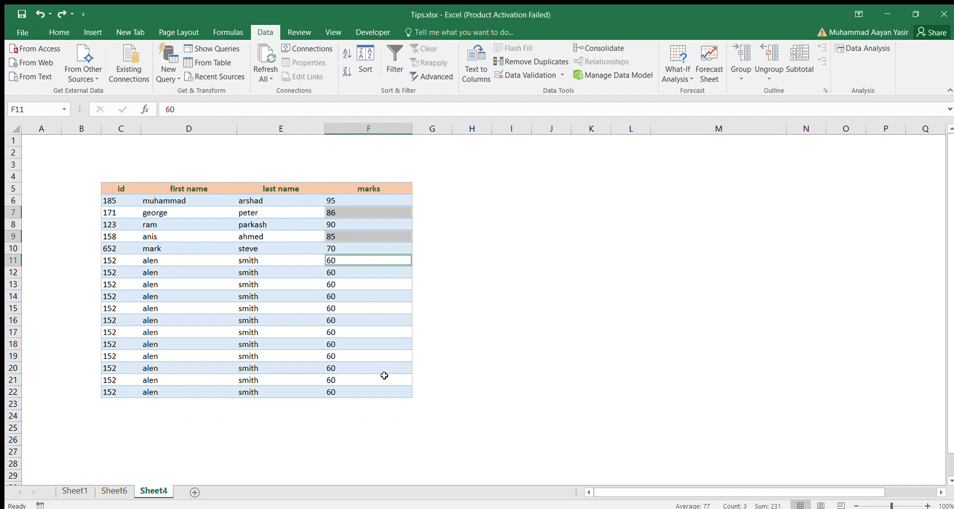
- Enter 1 in cell G6, beside the first record of the marks table
key("Up")
key("Up")
key("Up")
key("Up")
key("Up")
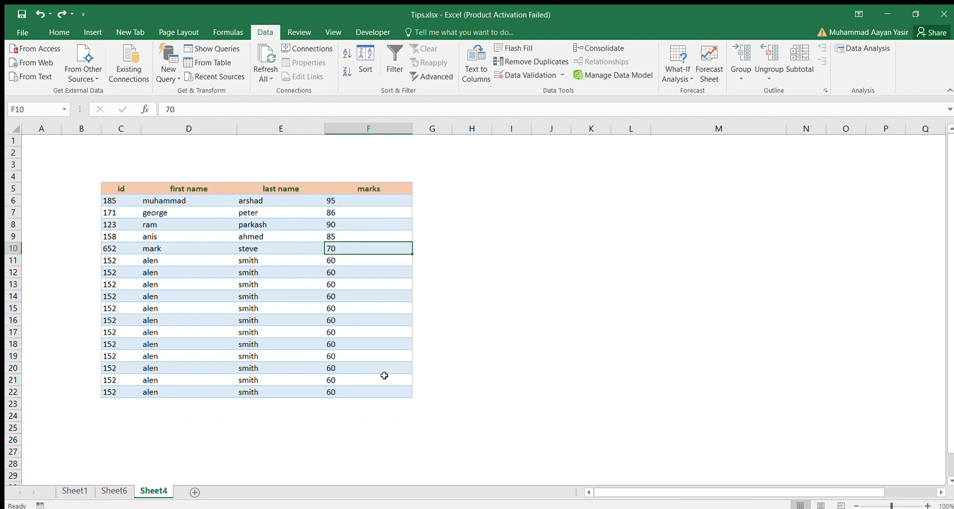
key("Right")
type("1")
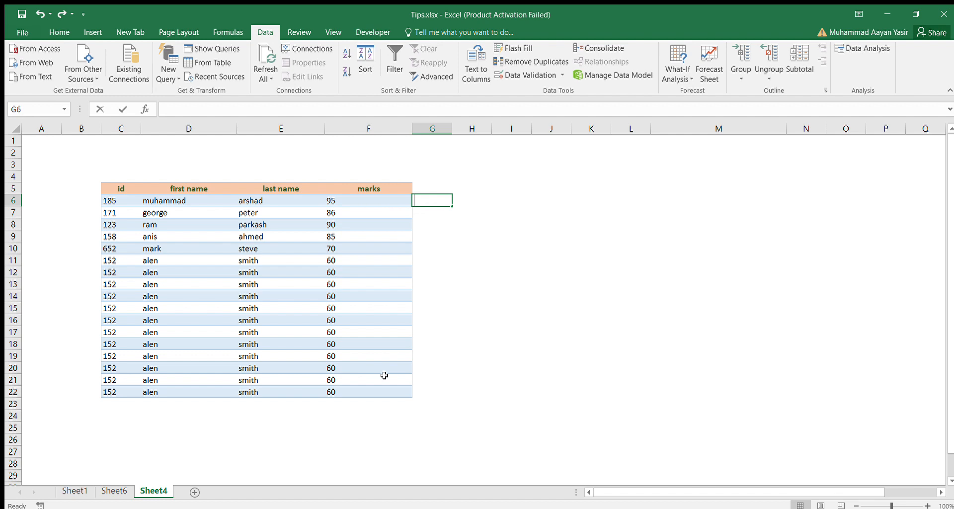
key("Return")
- Enter the formula =G6+1 in G7 and fill it down through G22, beside the last record
type("=")
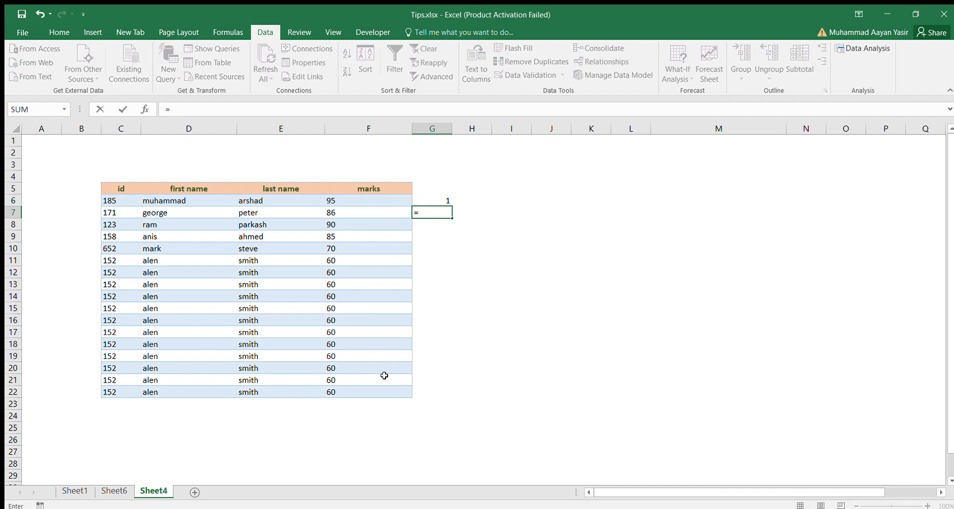
key("Up")
type("+1")
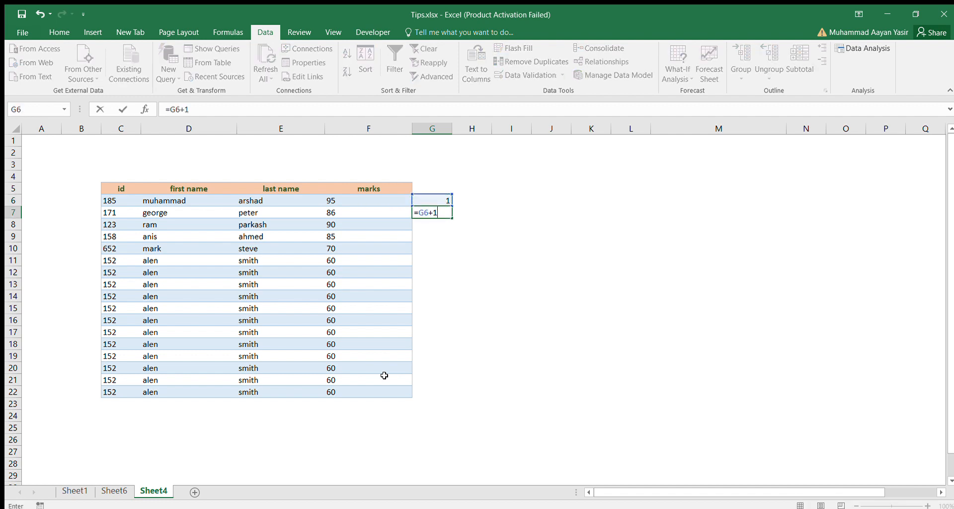
key("Return")
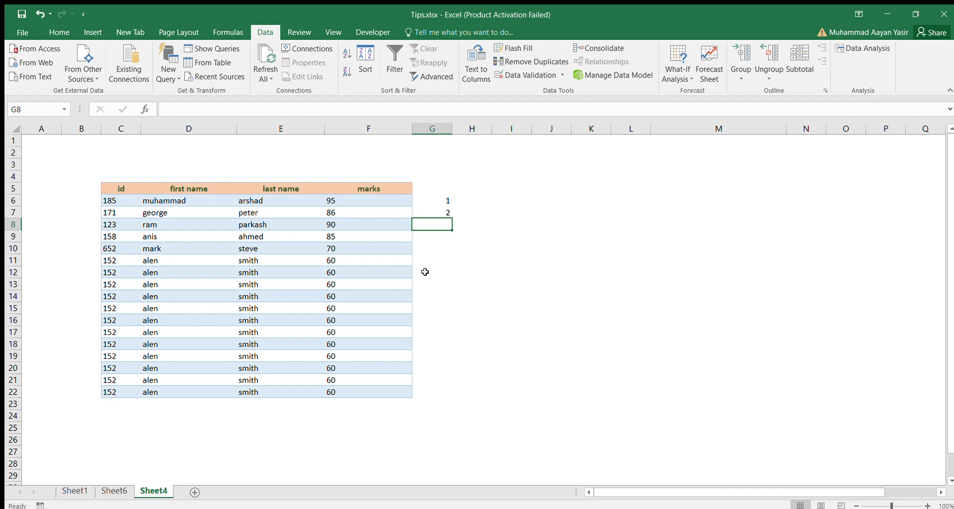
left_click(428, 213)
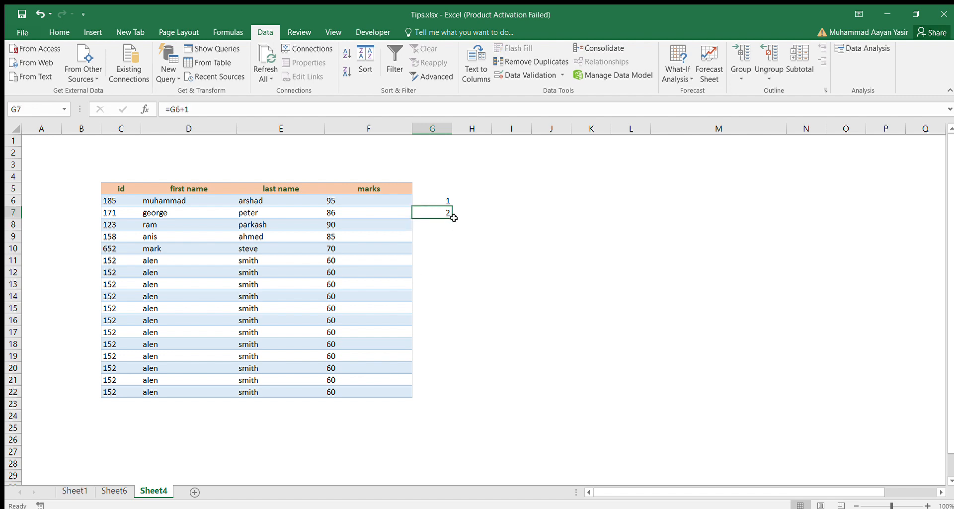
left_click_drag(451, 218, 437, 398)
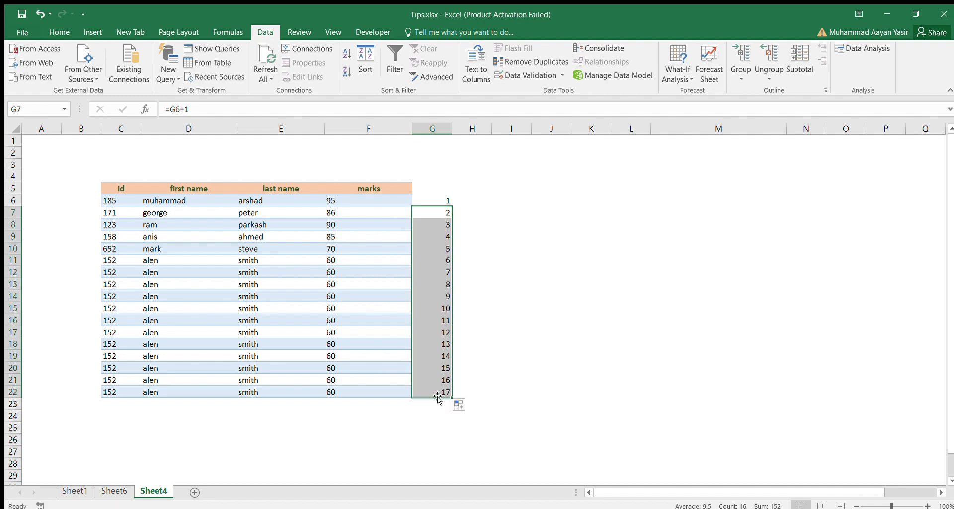
- Add the header "workout" in G5 above the number series
key("Down")
key("Up")
key("Up")
key("Up")
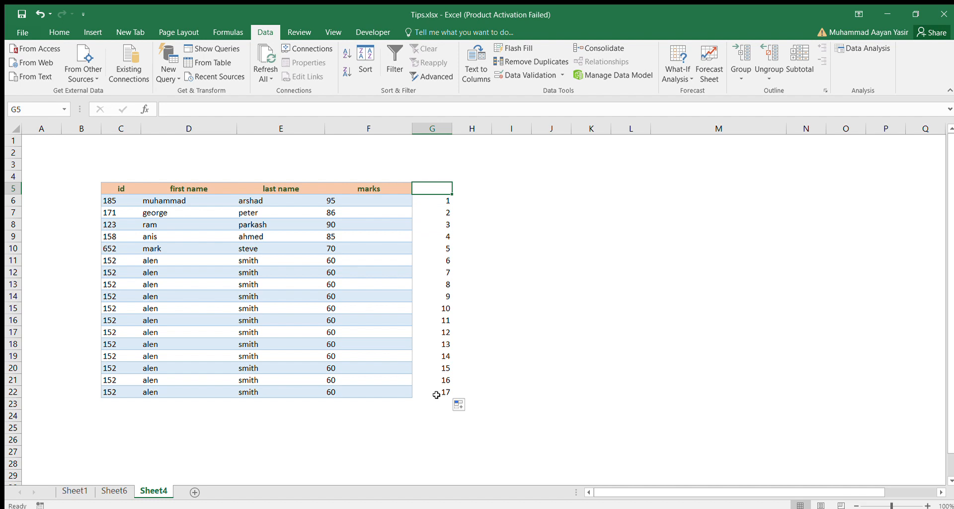
type("work")
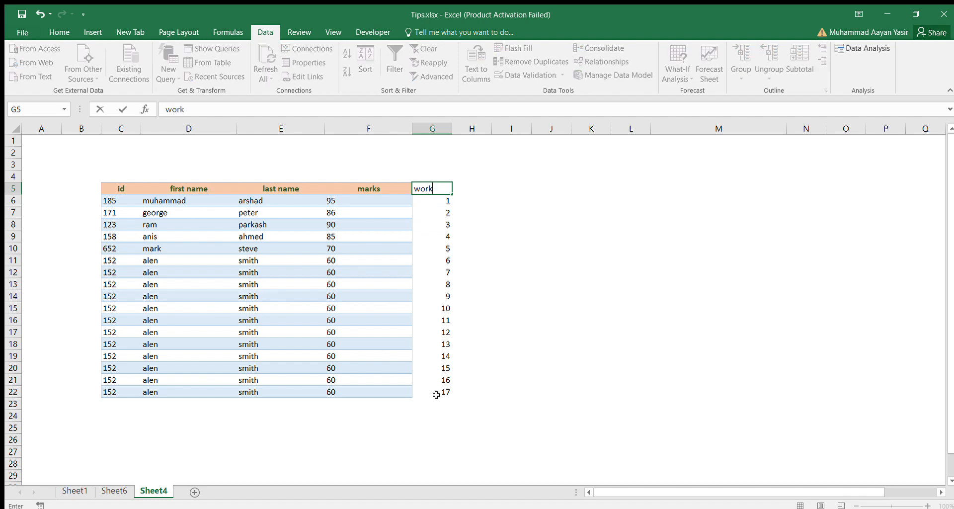
type("out")
key("Return")
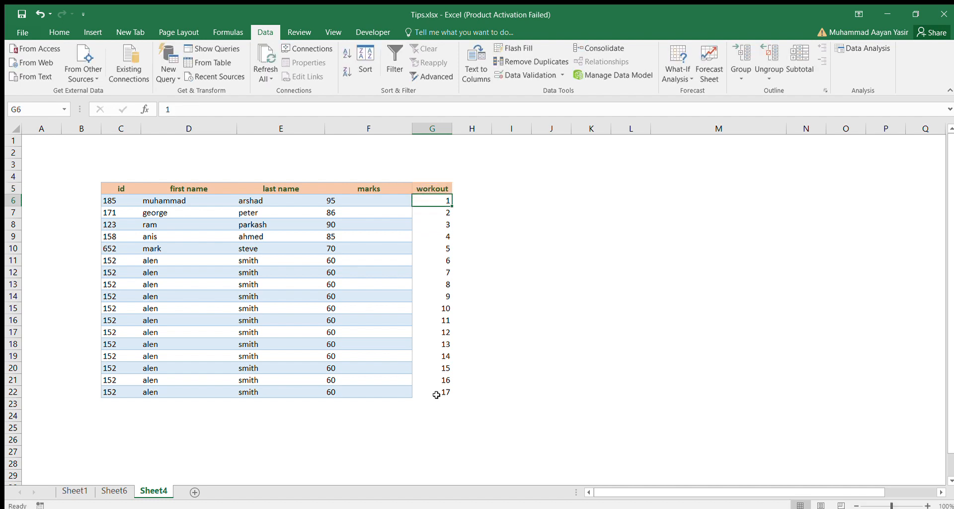
- Turn on filtering for the header row C5:G5, including the workout column
key("Left")
key("Left")
key("Left")
key("Left")
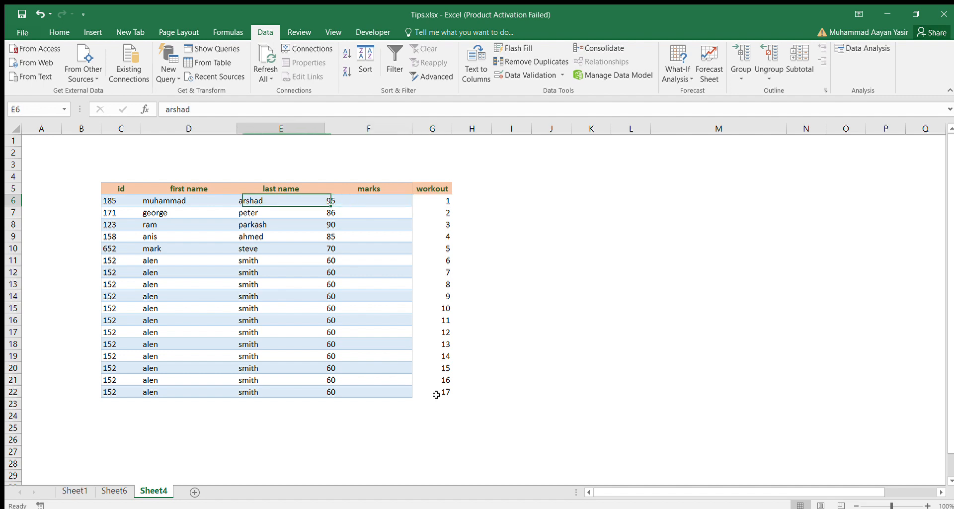
key("Up")
key("shift+Right")
key("shift+Right")
key("shift+Right")
key("shift+Right")
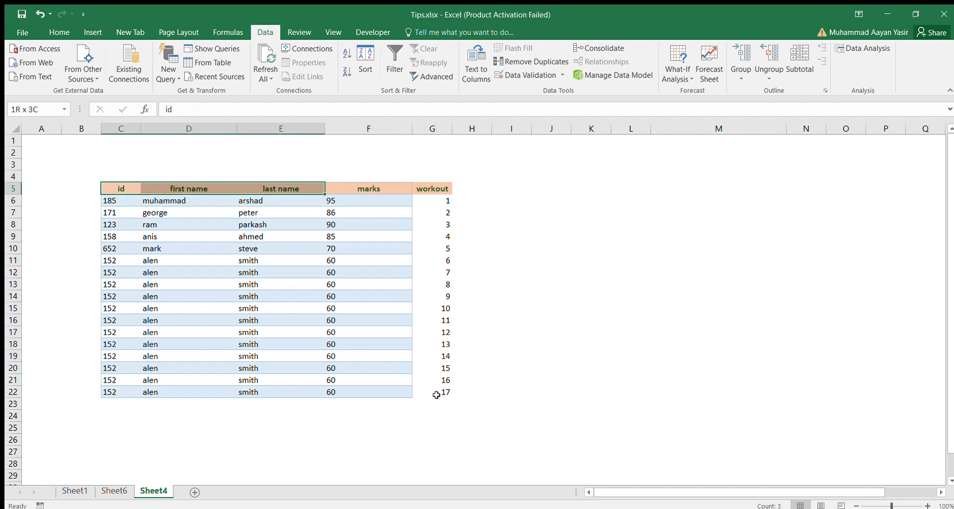
left_click(395, 63)
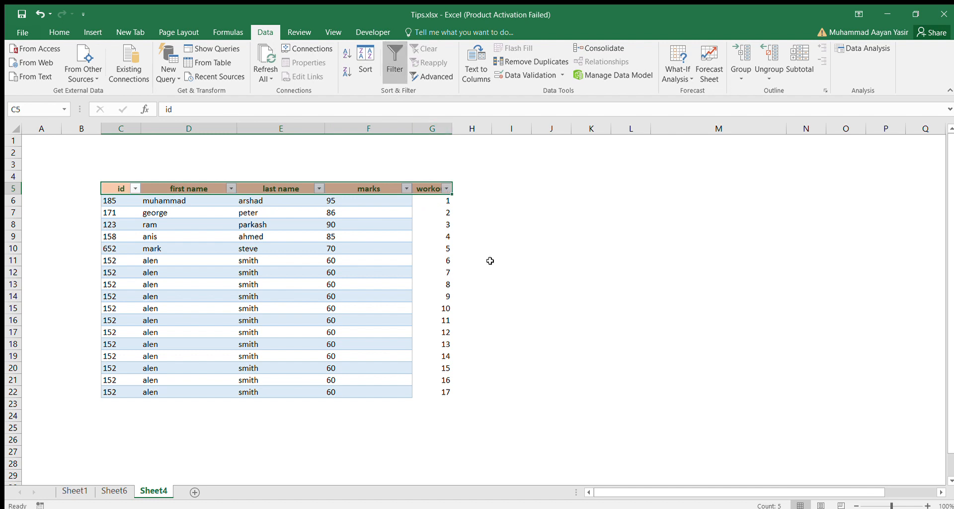
- Copy the number series in G6:G22 and paste it directly below, starting at G23
left_click(433, 200)
left_click_drag(433, 201, 440, 392)
key("ctrl+c")
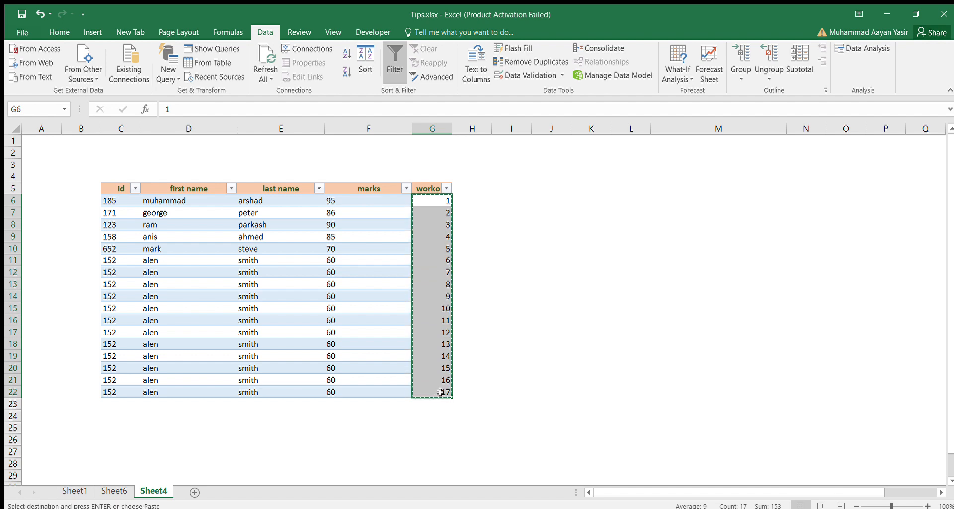
left_click(427, 409)
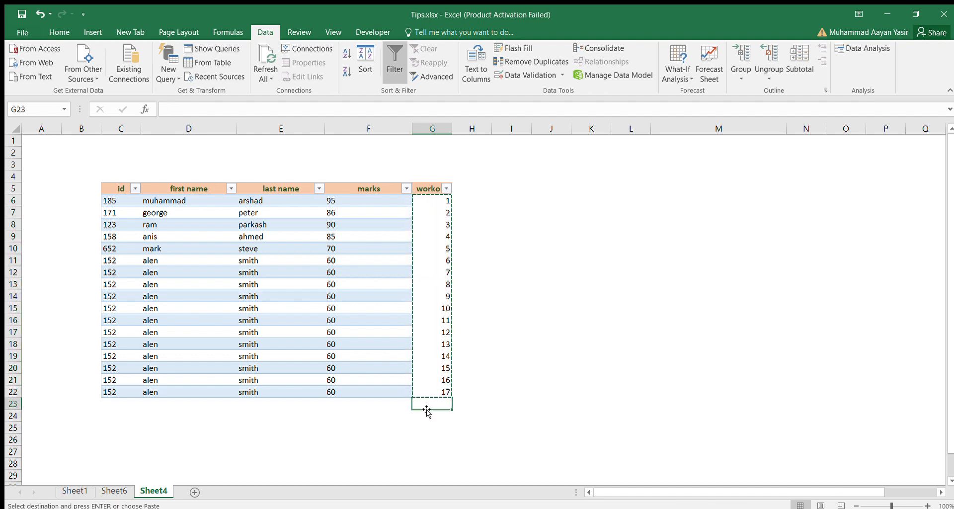
key("Return")
key("Down")
key("Down")
key("Down")
key("Down")
key("Down")
key("Down")
key("Down")
key("Down")
key("Down")
key("Down")
key("Down")
key("Down")
key("Down")
key("Down")
key("Down")
key("Down")
key("Down")
key("Down")
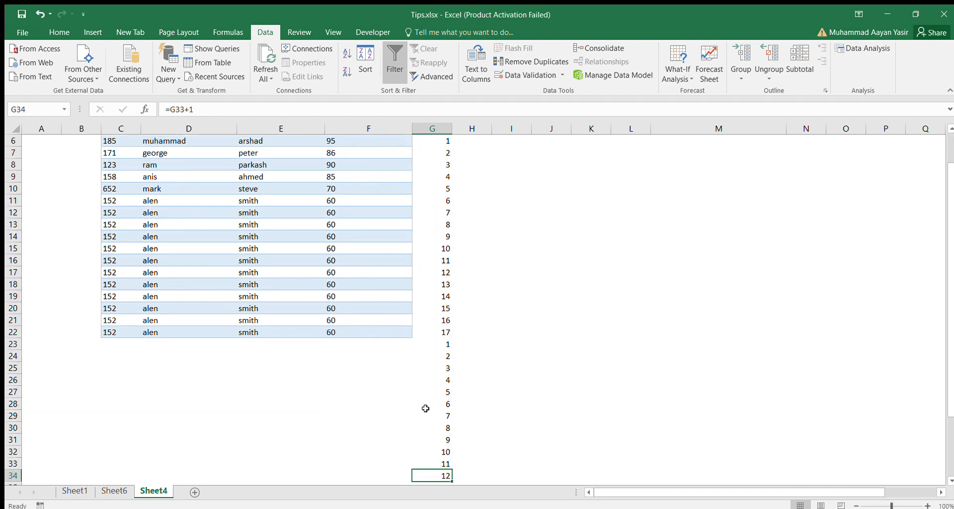
- Sort the table by the workout column in ascending order
key("Up")
key("Up")
key("Up")
key("Up")
key("Up")
key("Up")
key("Up")
key("Up")
key("Up")
key("Up")
key("Up")
key("Up")
key("Up")
key("Up")
key("Up")
key("Up")
key("Up")
key("Up")
key("Up")
key("Up")
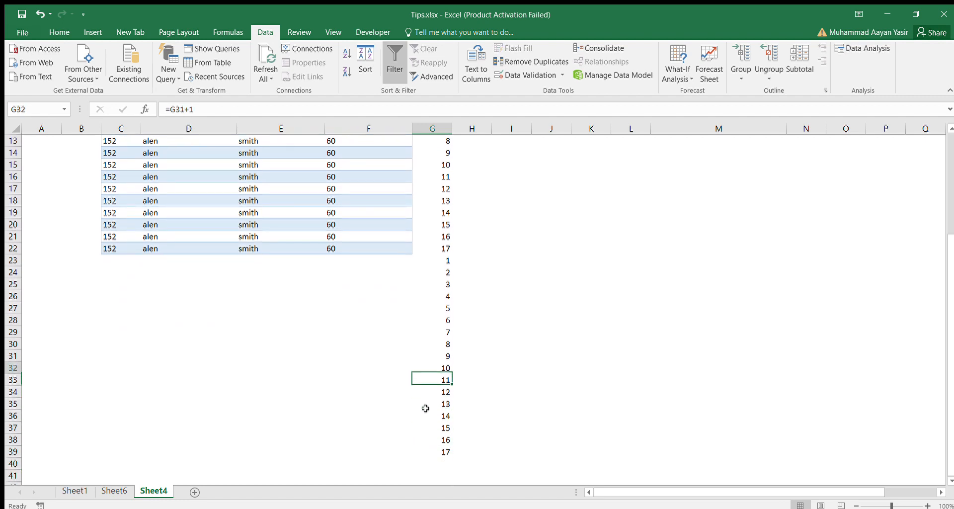
key("Up")
key("Up")
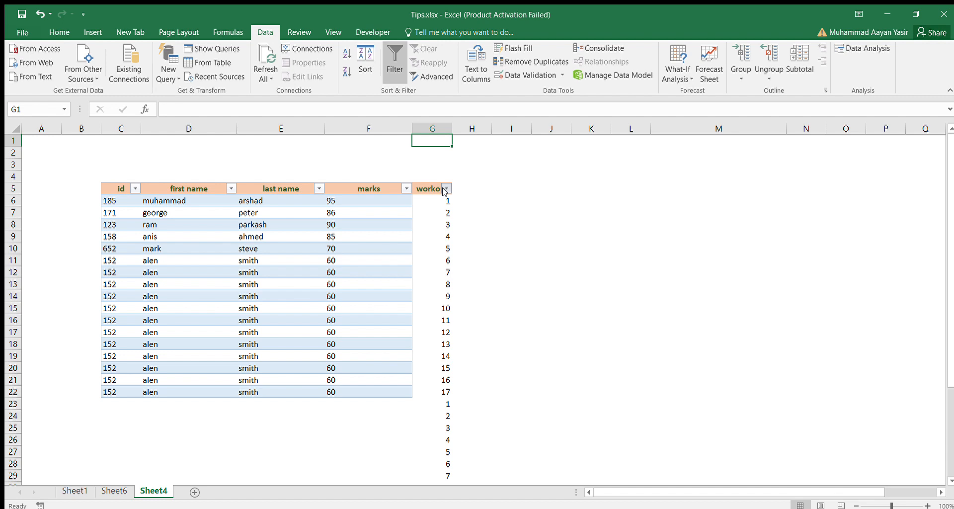
left_click(407, 201)
- Examine the sorted table down to its last row to check the spacing between the records
key("Down")
key("Down")
key("Down")
key("Down")
key("Down")
key("Down")
key("Down")
key("Down")
key("Down")
key("Down")
key("Down")
key("Down")
key("Down")
key("Down")
key("Down")
key("Down")
key("Down")
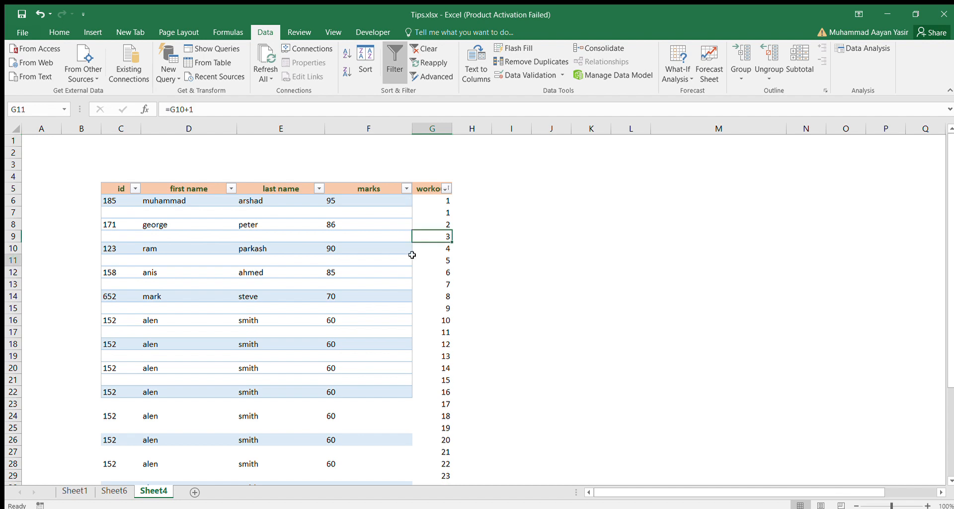
key("Down")
key("Down")
key("Down")
key("Down")
key("Down")
key("Down")
key("Down")
key("Down")
key("Down")
key("Down")
key("Down")
key("Down")
key("Down")
key("Down")
key("Down")
key("Down")
key("Down")
key("Down")
key("Down")
key("Down")
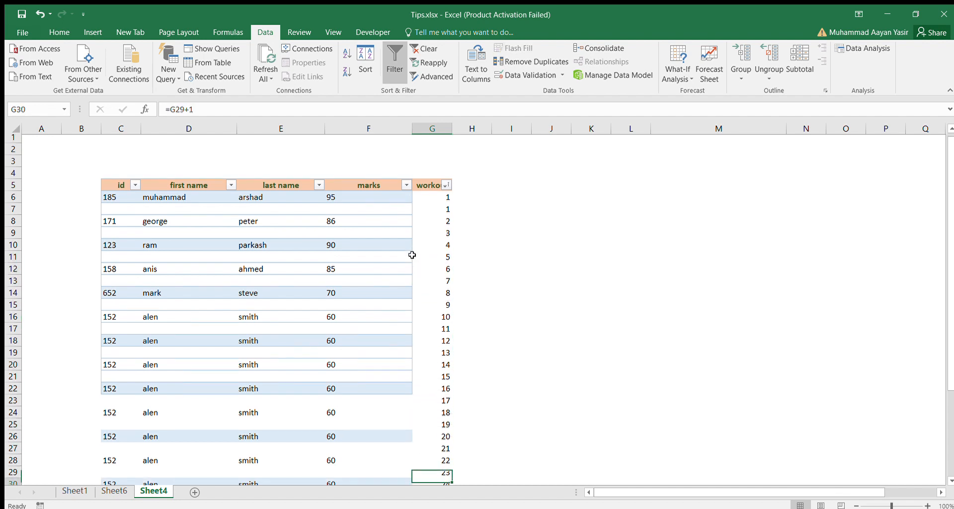
key("Up")
key("Up")
key("Up")
key("Up")
key("Up")
key("Up")
key("Up")
key("Up")
key("Up")
key("Up")
key("Up")
key("Up")
key("Up")
key("Up")
key("Up")
key("Up")
key("Up")
key("Up")
key("Up")
key("Up")
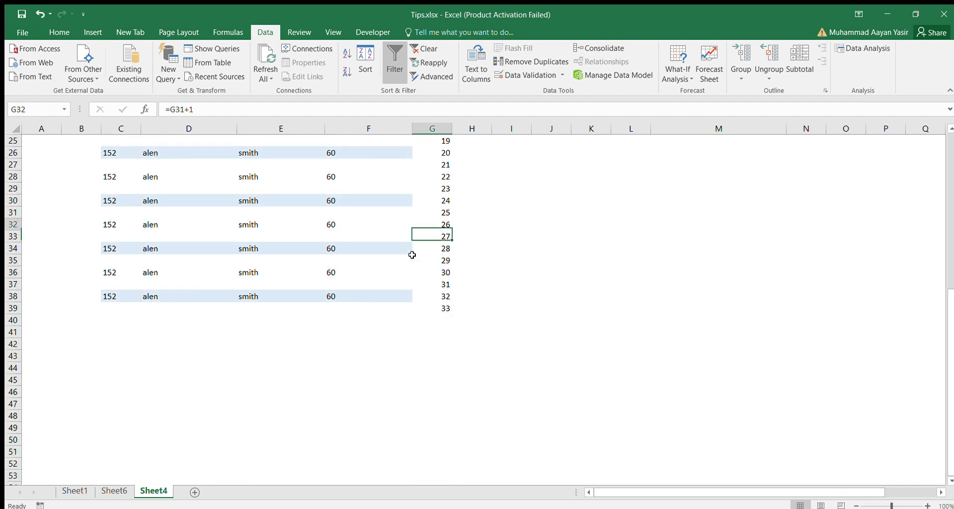
key("Up")
key("Up")
key("Up")
key("Up")
key("Up")
key("Up")
key("Up")
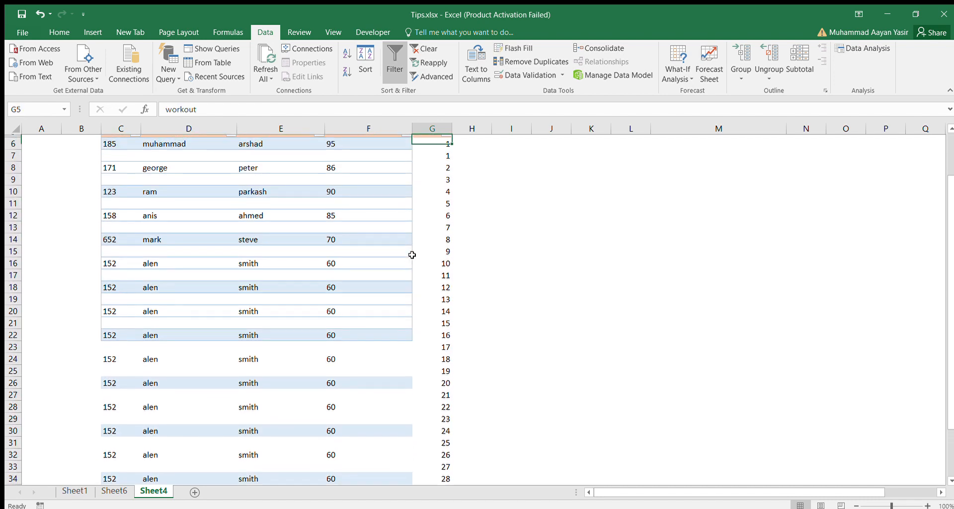
- Clear the helper numbers in G6:G39 and the workout header in G5
key("Down")
key("Down")
key("Down")
key("Down")
key("Down")
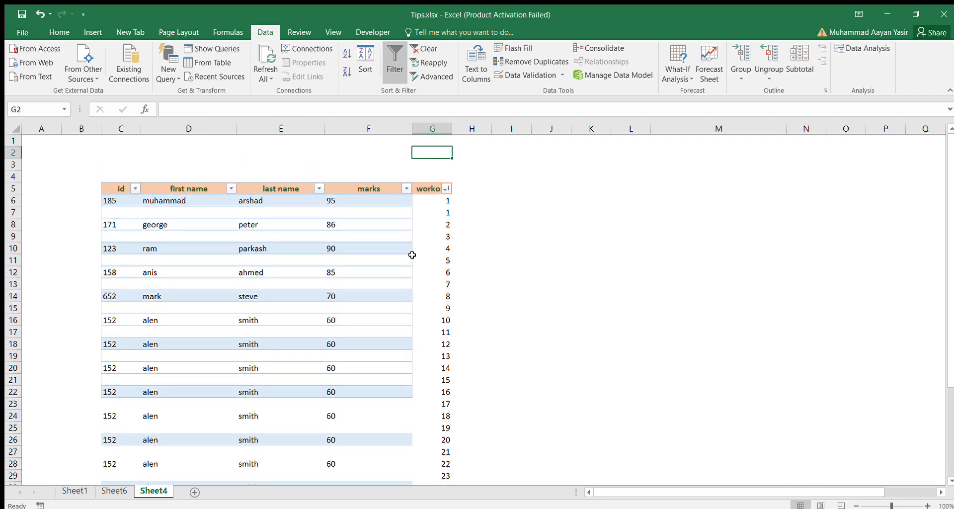
key("shift+Down")
key("shift+Down")
key("shift+Down")
key("shift+Down")
key("shift+Down")
key("shift+Down")
key("shift+Down")
key("shift+Down")
key("shift+Down")
key("shift+Down")
key("shift+Down")
key("shift+Down")
key("shift+Down")
key("shift+Down")
key("shift+Down")
key("shift+Down")
key("shift+Down")
key("shift+Down")
key("shift+Down")
key("shift+Down")
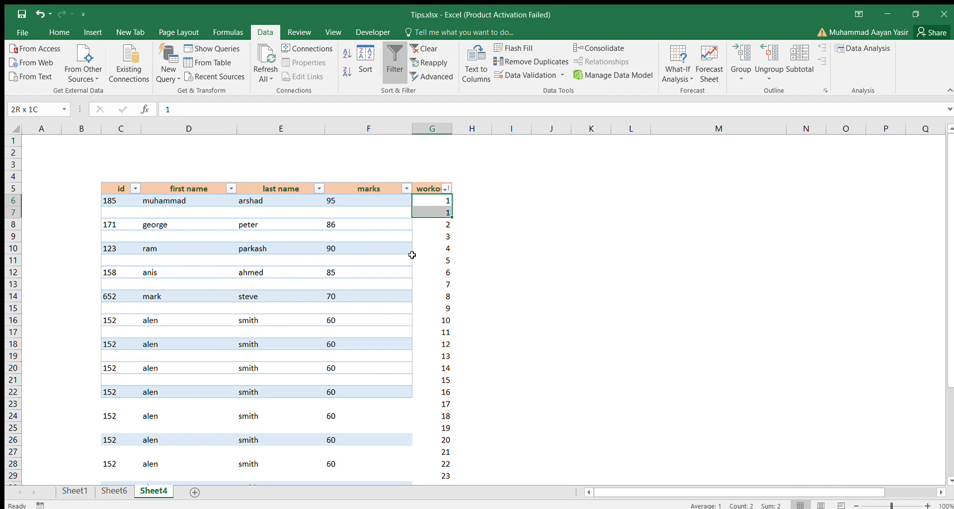
key("shift+Down")
key("shift+Down")
key("shift+Down")
key("shift+Down")
key("shift+Down")
key("shift+Down")
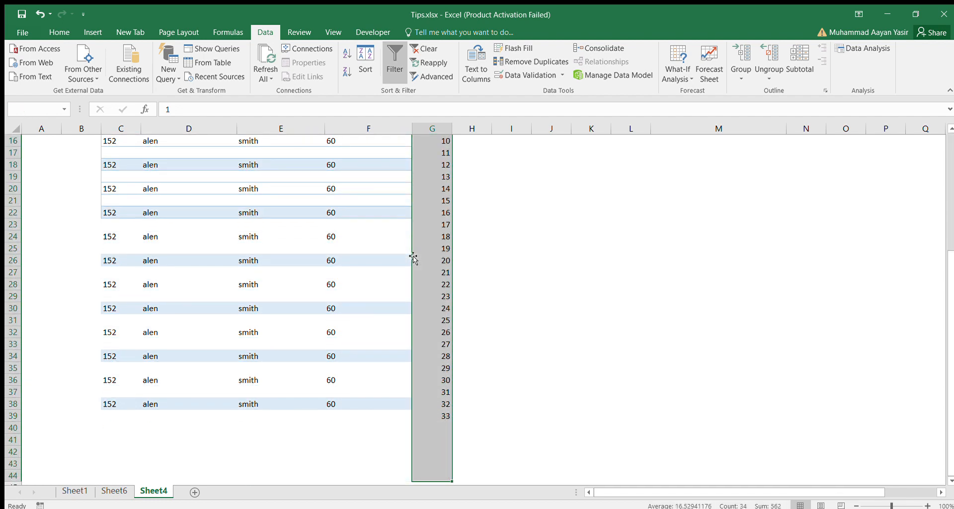
key("shift+Up")
key("shift+Up")
key("shift+Up")
key("shift+Up")
key("shift+Up")
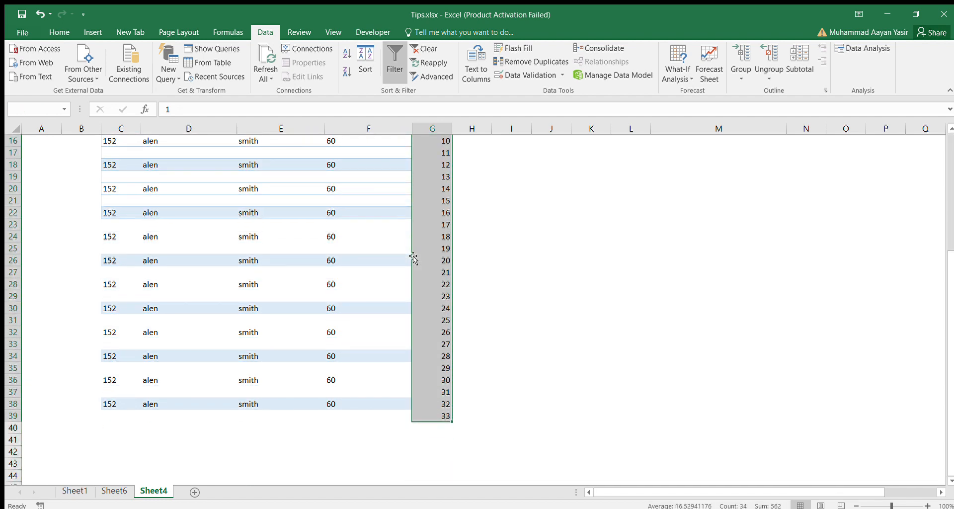
key("Delete")
key("Up")
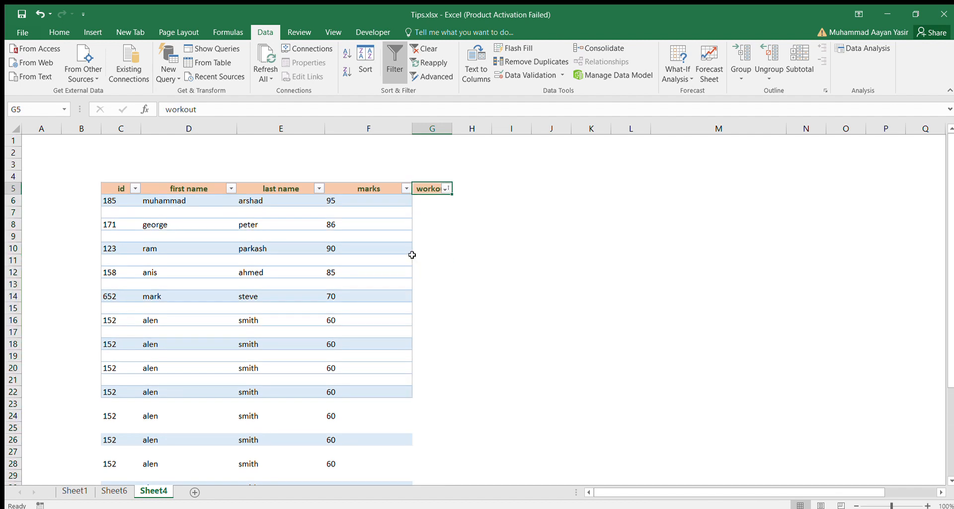
key("Delete")
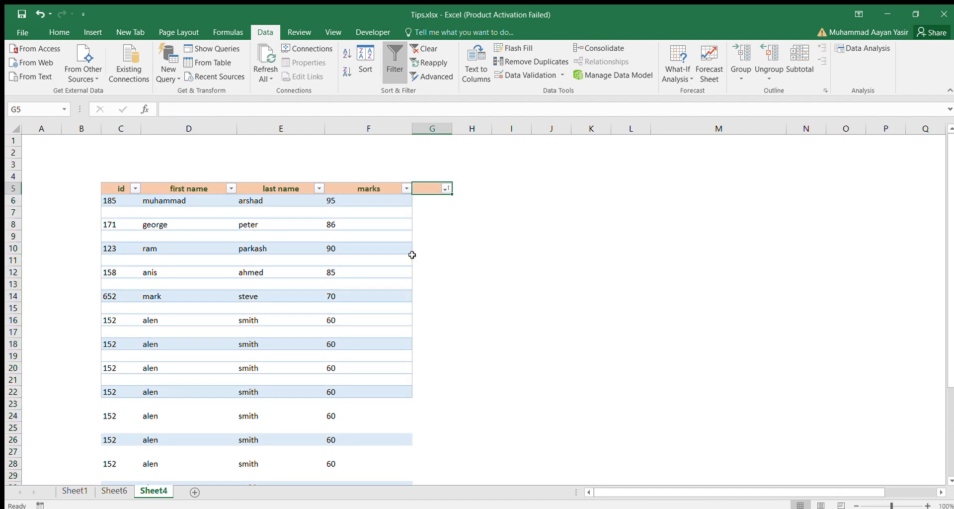